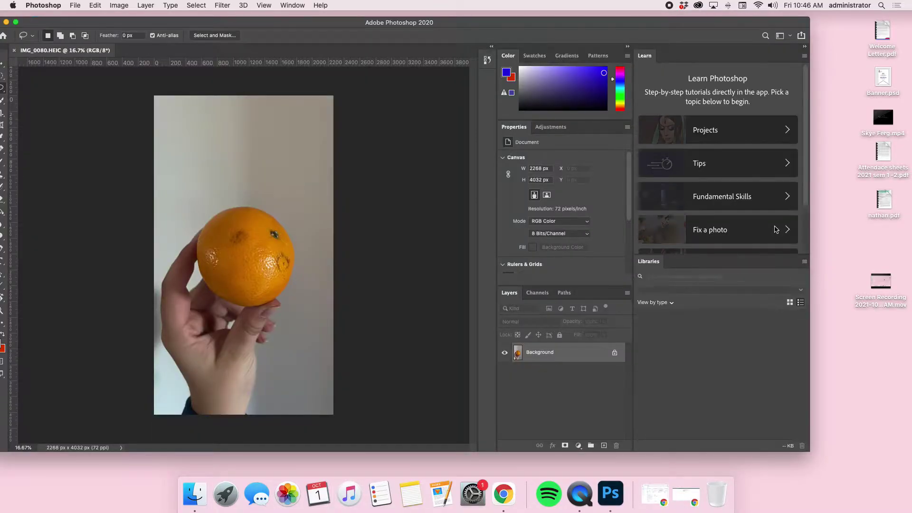
# Select the left half of the orange with a freehand Lasso outline
pyautogui.moveTo(95, 25); pyautogui.dragTo(135, 19)
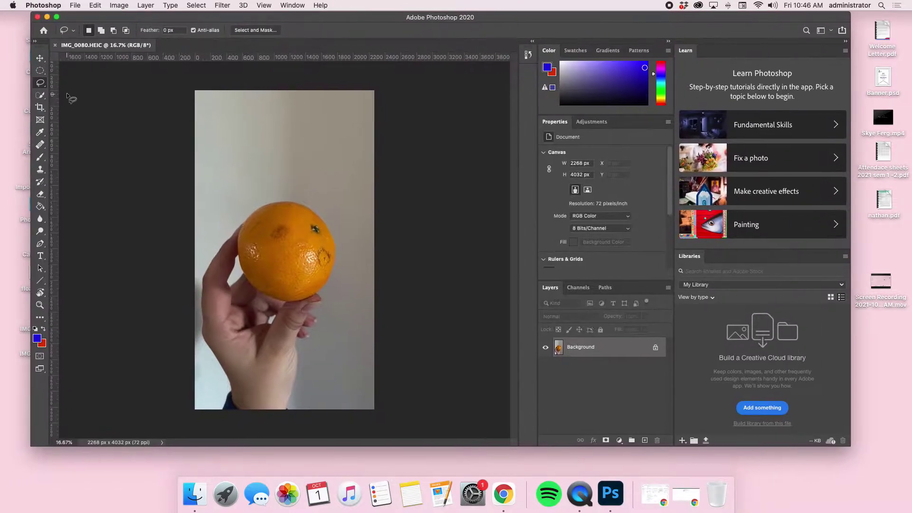
pyautogui.rightClick(40, 82)
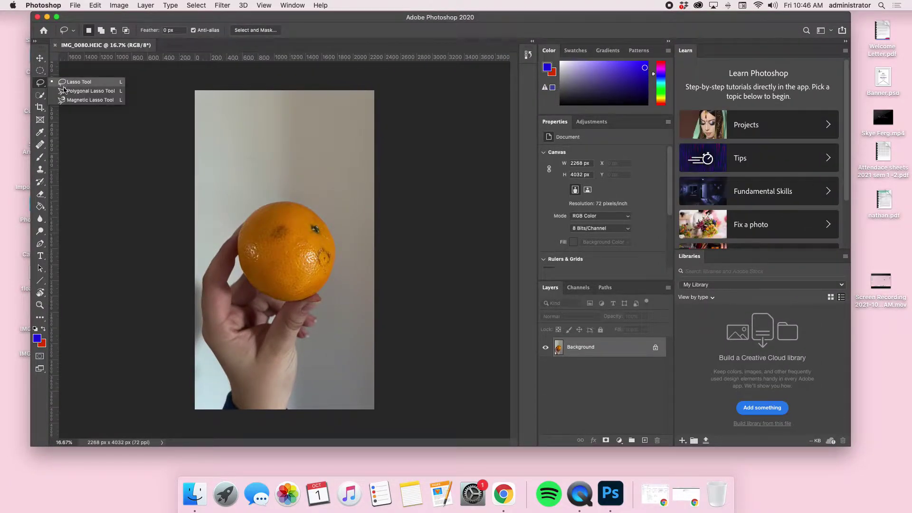
pyautogui.click(41, 96)
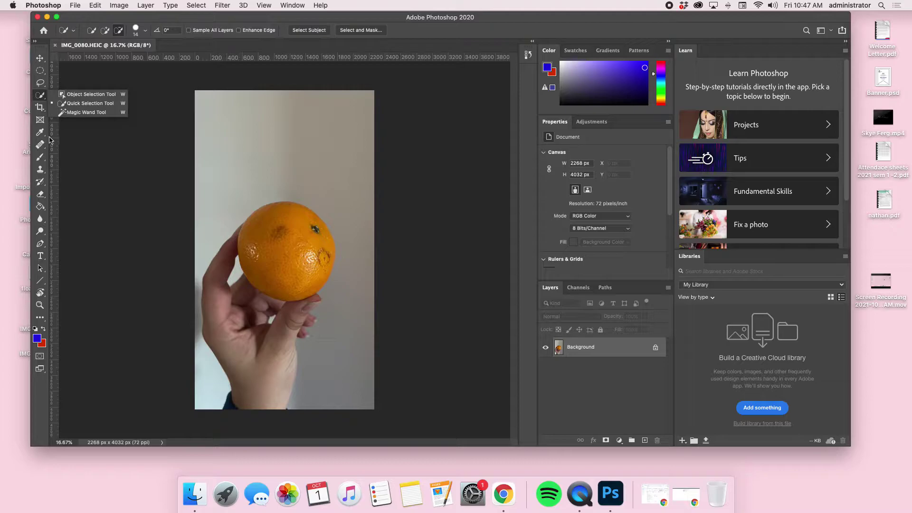
pyautogui.click(39, 84)
pyautogui.moveTo(266, 203)
pyautogui.mouseDown()
pyautogui.moveTo(240, 232)
pyautogui.moveTo(244, 268)
pyautogui.moveTo(263, 289)
pyautogui.moveTo(304, 297)
pyautogui.mouseUp()
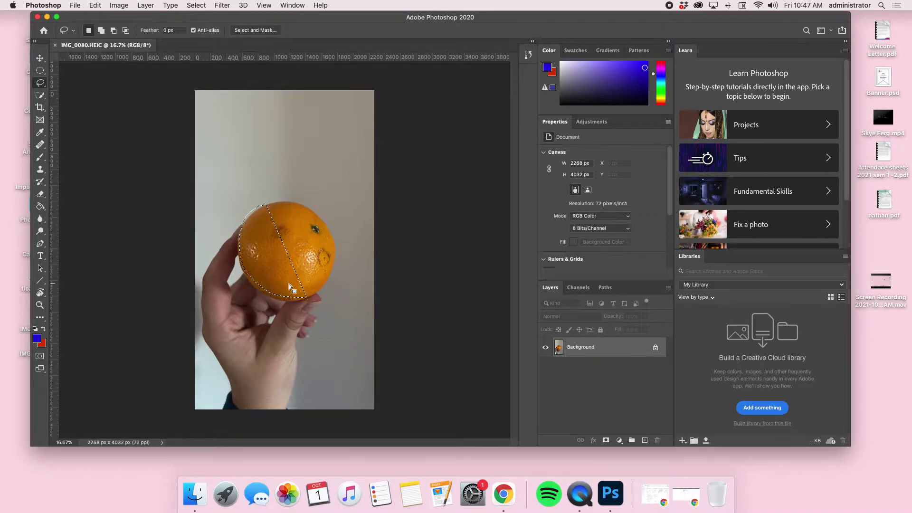
pyautogui.click(289, 284)
# Extend the selection over the whole orange with the Quick Selection tool and mask the photo layer to it
pyautogui.click(40, 97)
pyautogui.moveTo(332, 266)
pyautogui.mouseDown()
pyautogui.moveTo(299, 255)
pyautogui.moveTo(288, 238)
pyautogui.moveTo(323, 256)
pyautogui.mouseUp()
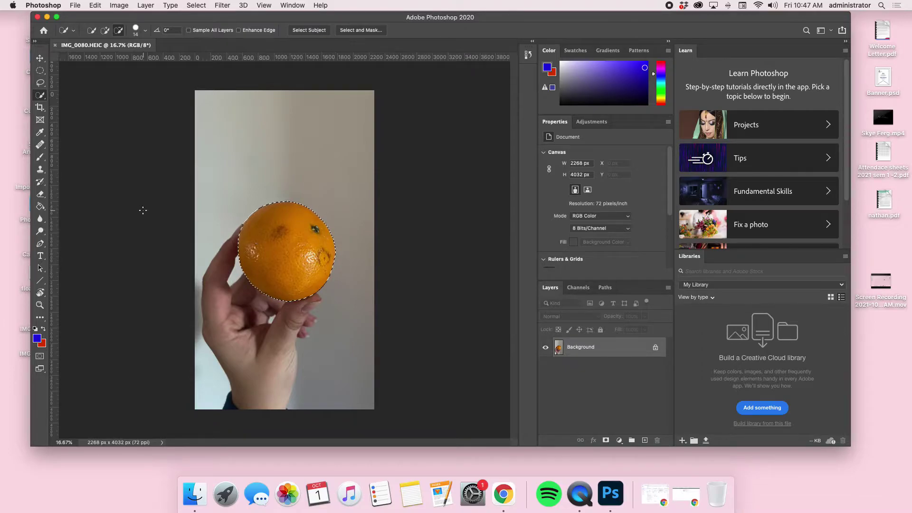
pyautogui.click(105, 31)
pyautogui.moveTo(266, 210); pyautogui.dragTo(259, 189)
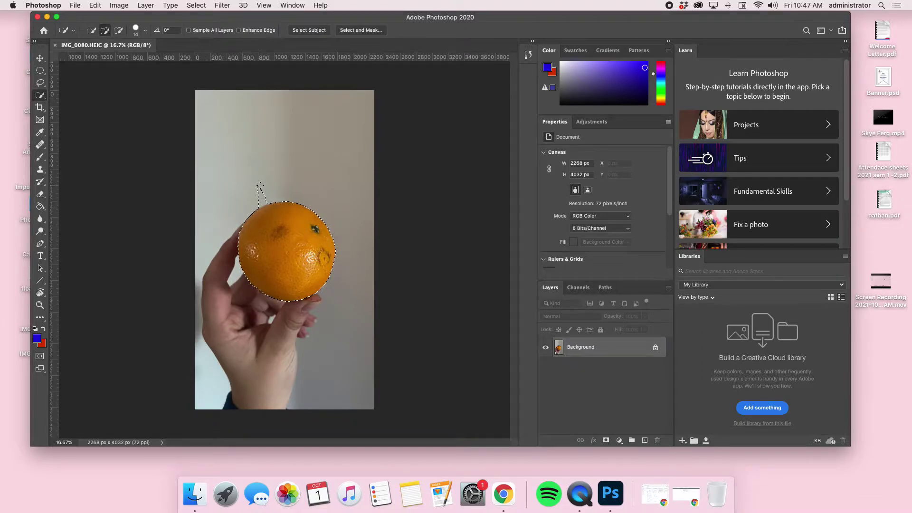
pyautogui.click(118, 30)
pyautogui.click(606, 441)
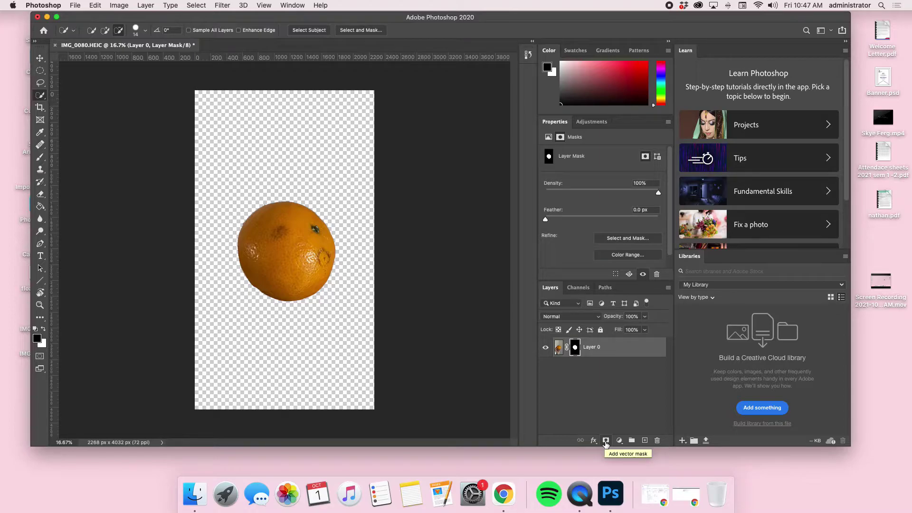
# Add a new layer filled with blue 0000f5 and place it beneath the orange layer
pyautogui.click(645, 440)
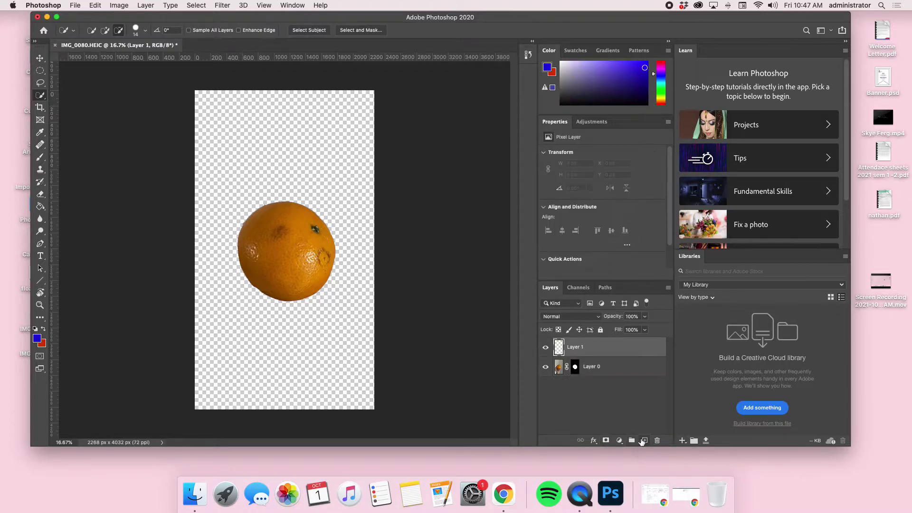
pyautogui.click(96, 6)
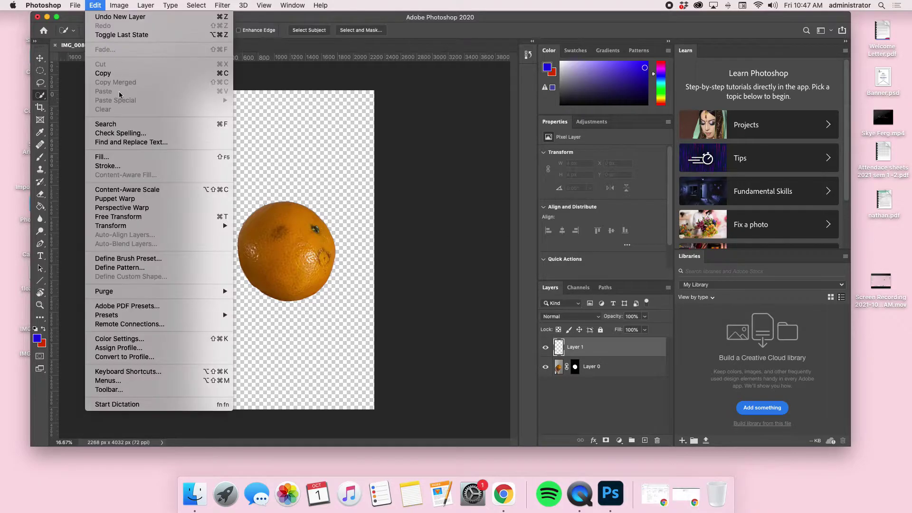
pyautogui.click(122, 157)
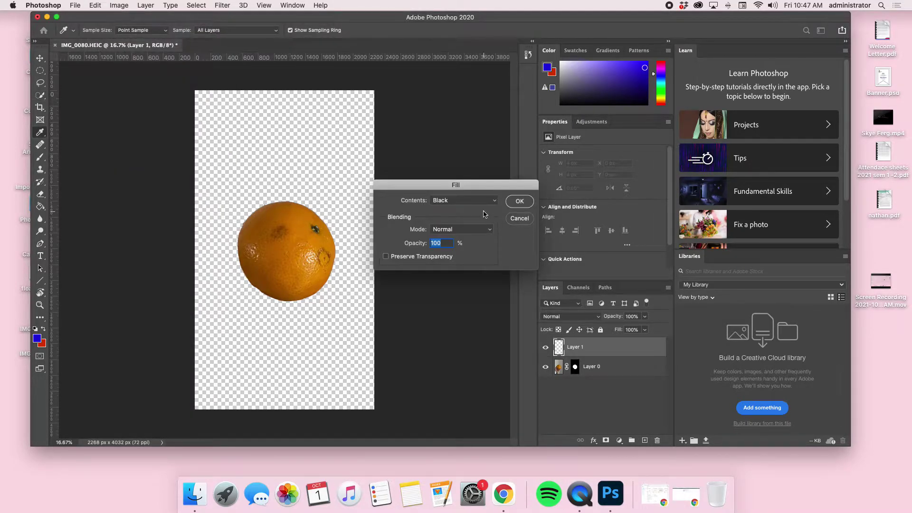
pyautogui.click(473, 201)
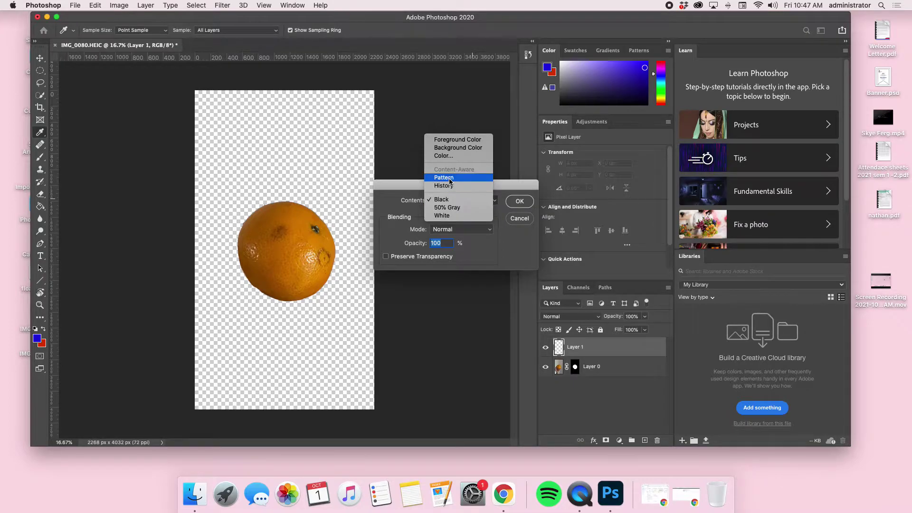
pyautogui.click(452, 156)
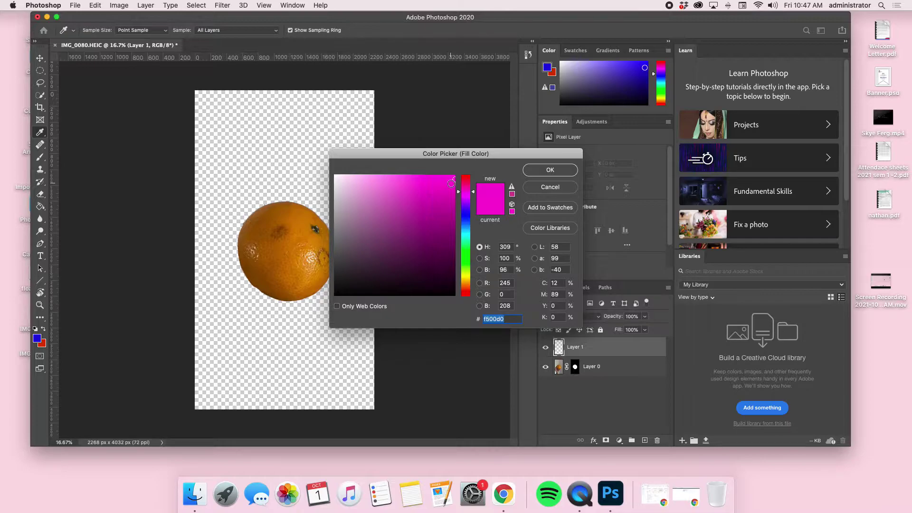
pyautogui.moveTo(466, 209); pyautogui.dragTo(467, 215)
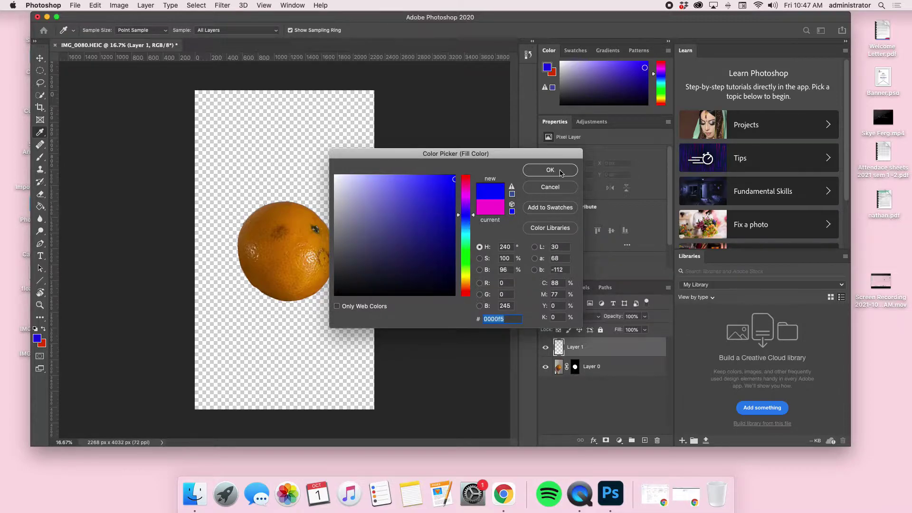
pyautogui.click(561, 172)
pyautogui.click(529, 201)
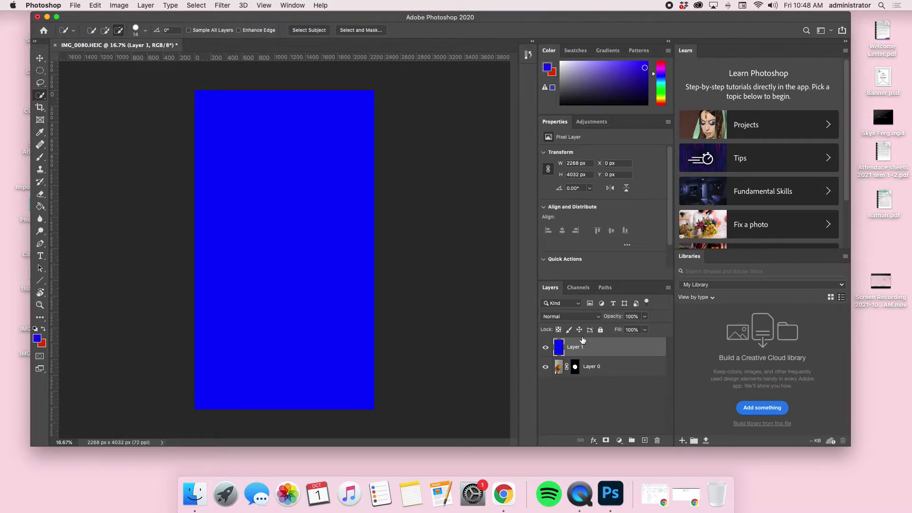
pyautogui.moveTo(592, 350); pyautogui.dragTo(593, 388)
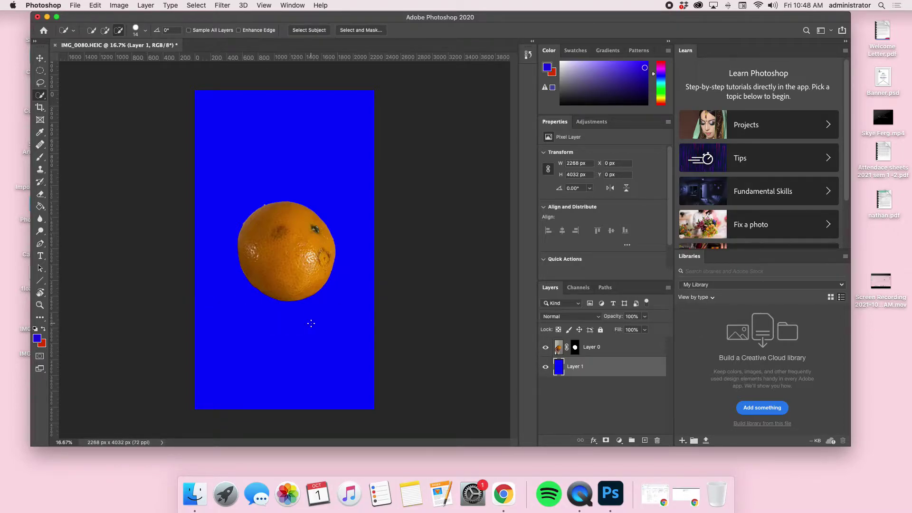
# Open the orange's layer mask in Select and Mask and look through the available view modes
pyautogui.rightClick(566, 348)
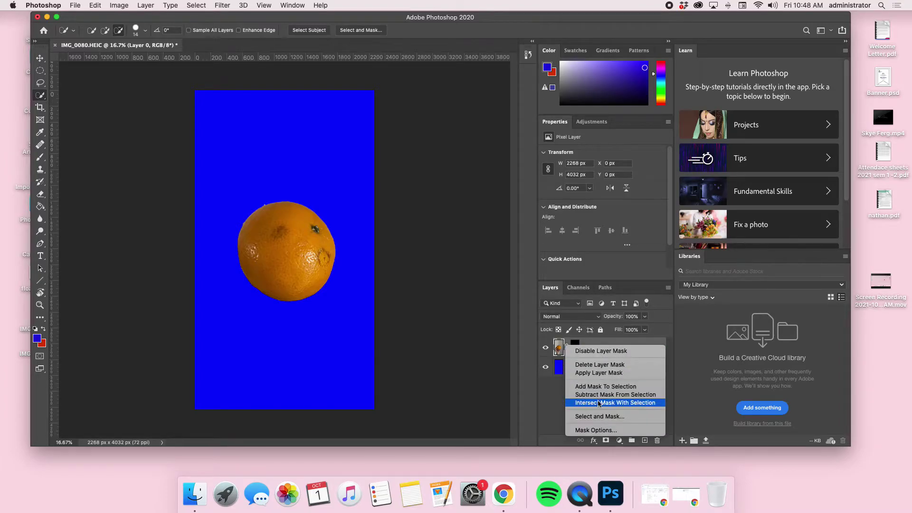
pyautogui.click(593, 416)
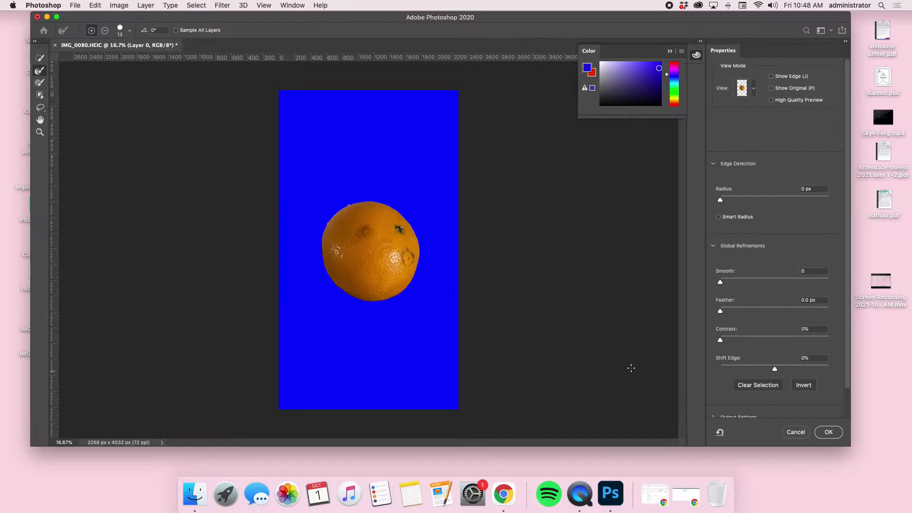
pyautogui.click(750, 88)
pyautogui.click(755, 90)
pyautogui.click(754, 90)
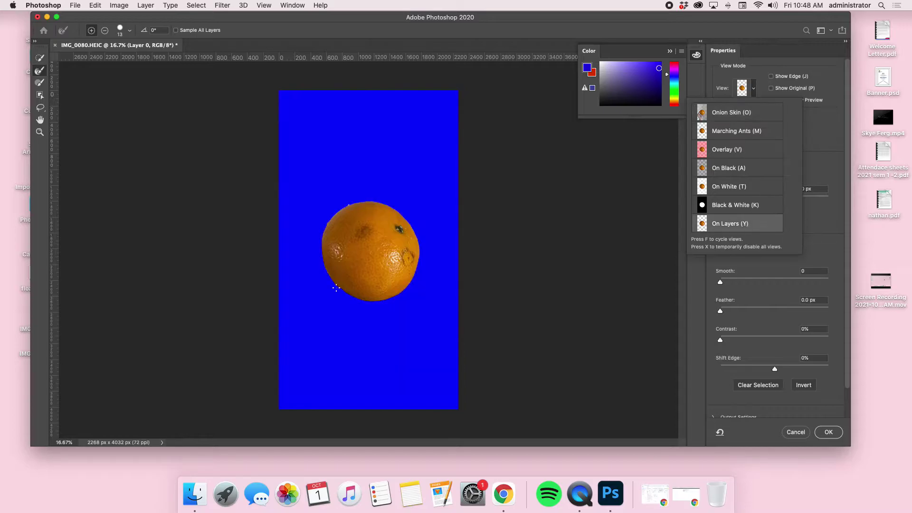
pyautogui.click(763, 50)
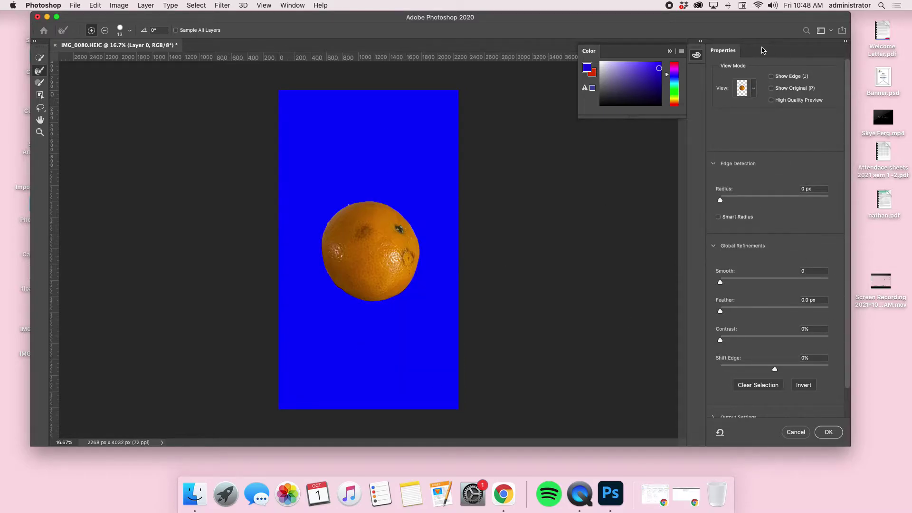
# Refine the mask edge with Smart Radius on, a radius of 5 px, smoothing of 40 and a feather of 6.5 px
pyautogui.click(718, 219)
pyautogui.moveTo(721, 203); pyautogui.dragTo(755, 204)
pyautogui.moveTo(721, 282); pyautogui.dragTo(764, 282)
pyautogui.moveTo(720, 311); pyautogui.dragTo(780, 311)
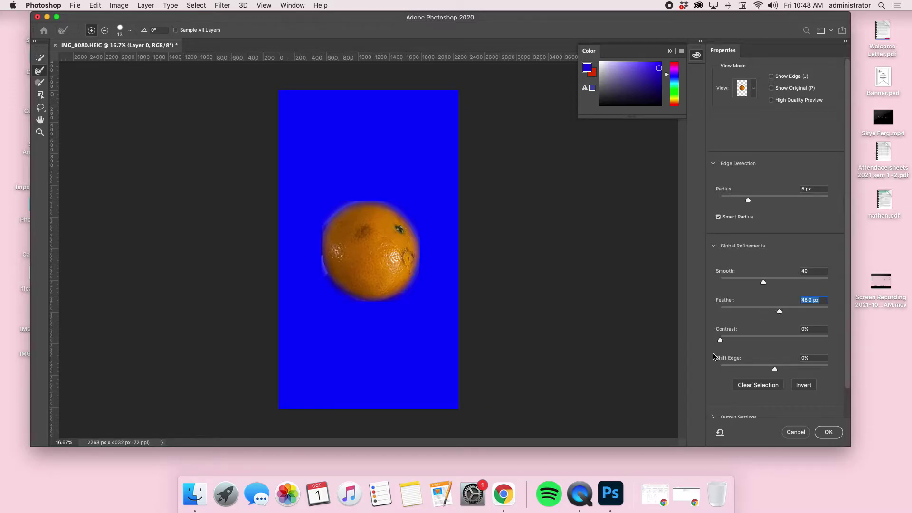
pyautogui.click(740, 311)
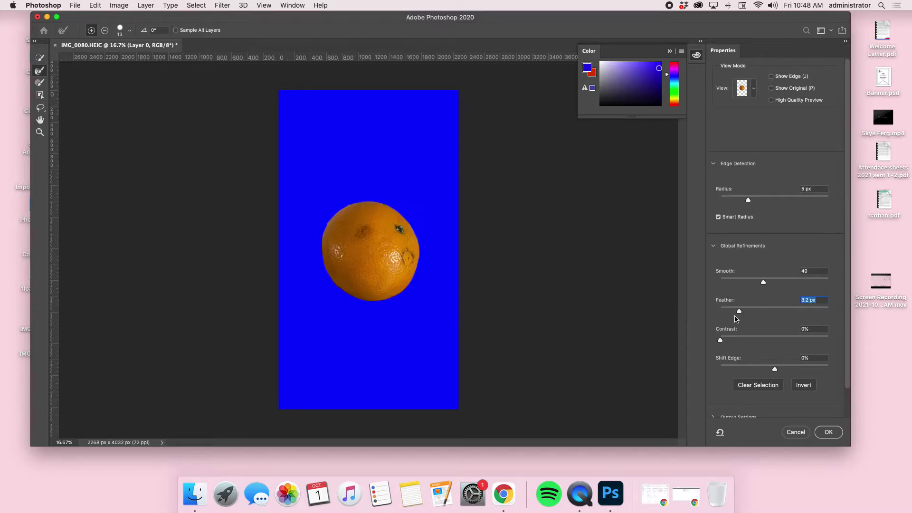
pyautogui.moveTo(740, 313); pyautogui.dragTo(755, 314)
# Clean up the orange's upper-left edge with the mask Brush in subtract mode and apply the refined mask
pyautogui.press('super+equal')
pyautogui.press('super+equal')
pyautogui.press('super+equal')
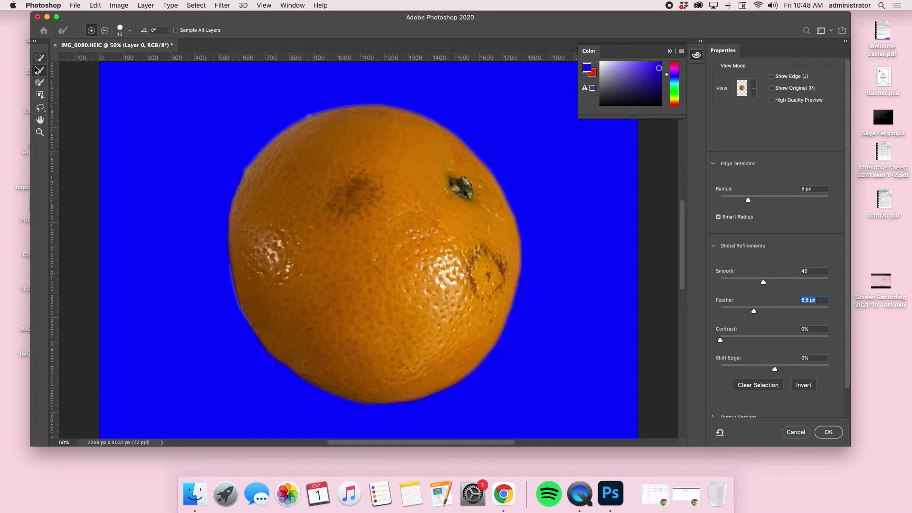
pyautogui.click(40, 83)
pyautogui.click(105, 30)
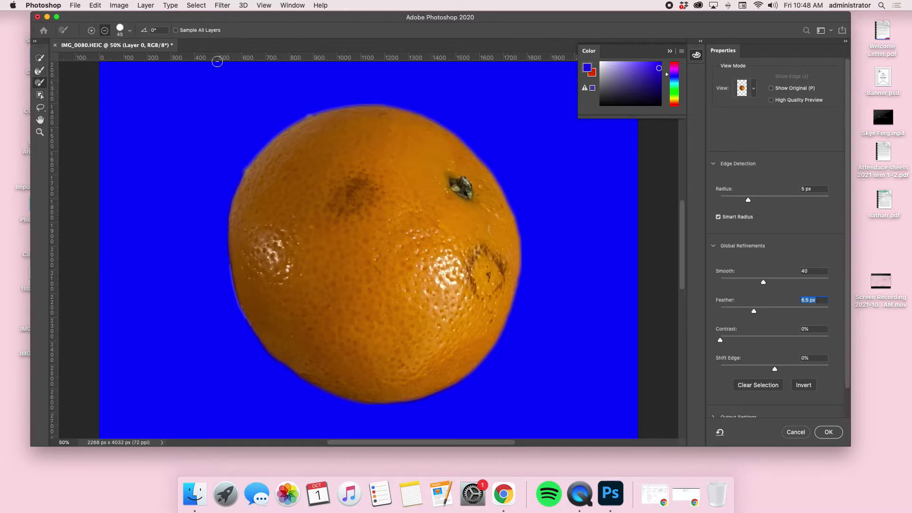
pyautogui.click(311, 108)
pyautogui.press('super+z')
pyautogui.click(236, 172)
pyautogui.click(91, 31)
pyautogui.press('super+minus')
pyautogui.press('super+minus')
pyautogui.press('super+minus')
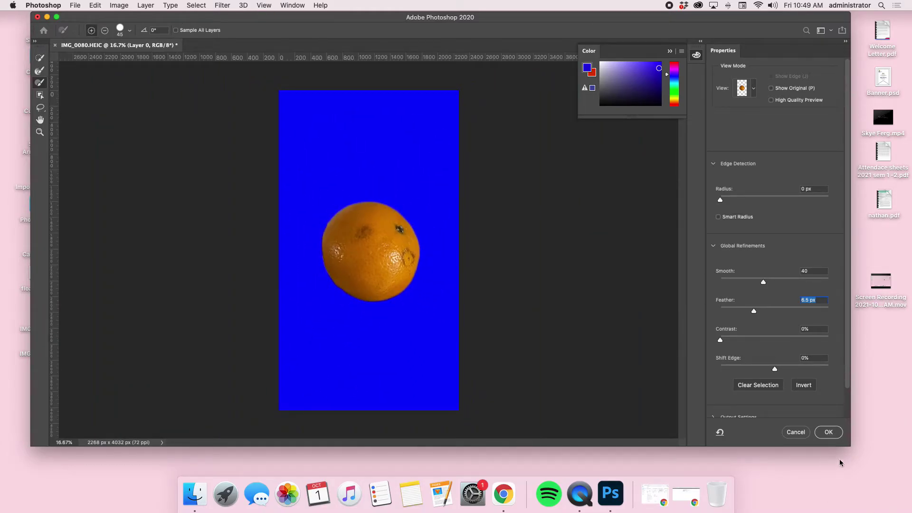
pyautogui.click(829, 432)
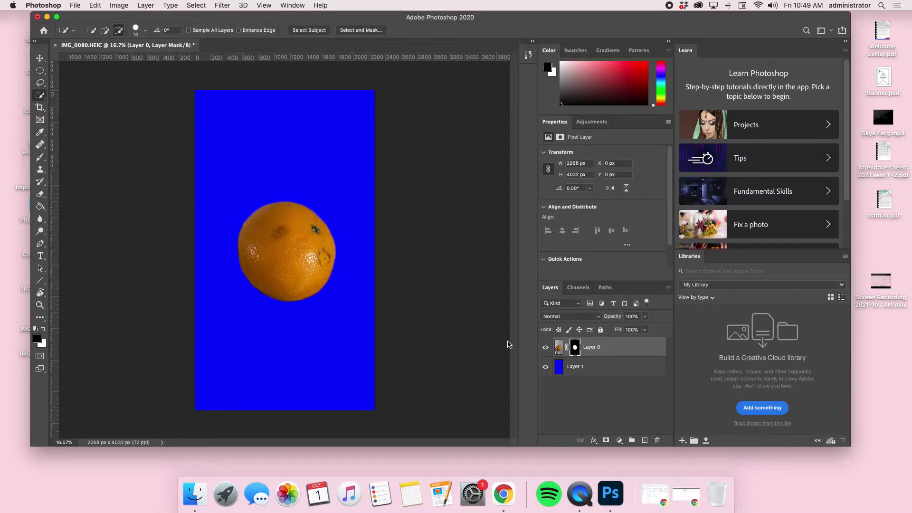
# Shift the orange toward the left side of the canvas and scale it down proportionally to about 93%
pyautogui.click(40, 58)
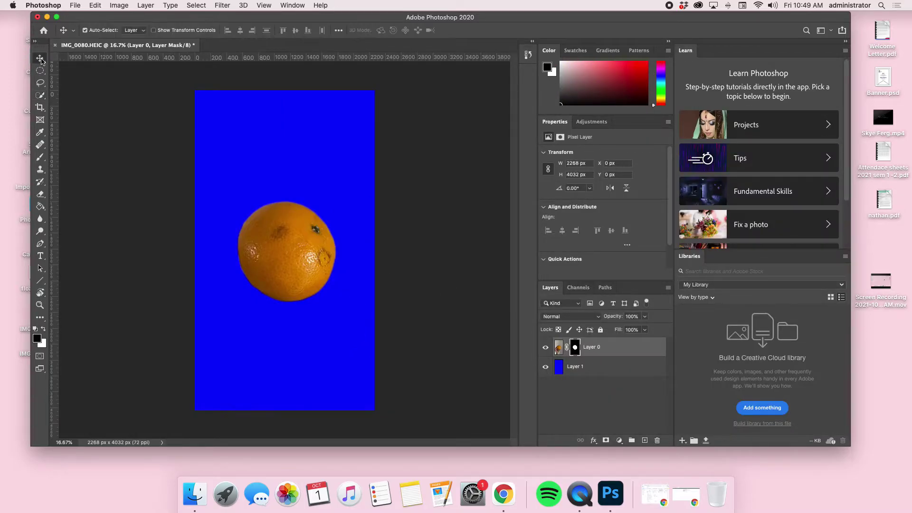
pyautogui.moveTo(290, 272); pyautogui.dragTo(265, 267)
pyautogui.press('super+t')
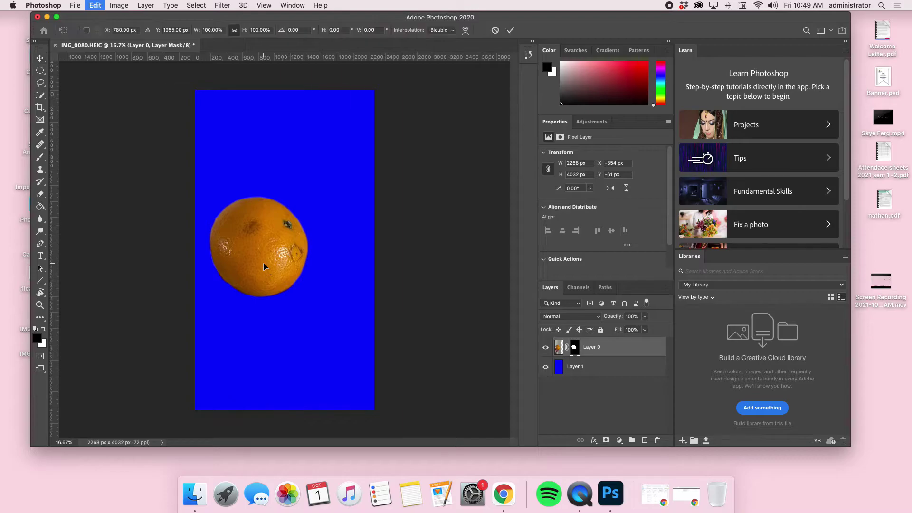
pyautogui.moveTo(347, 405); pyautogui.dragTo(452, 269)
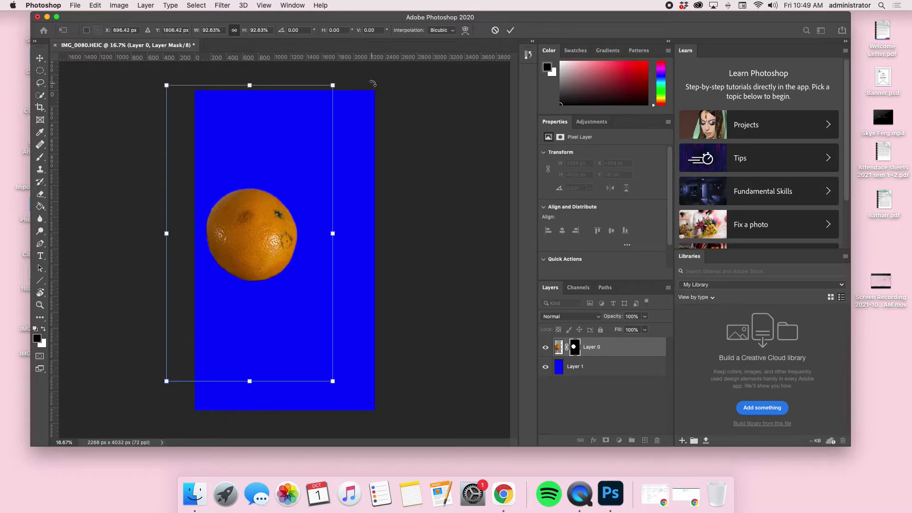
pyautogui.click(510, 30)
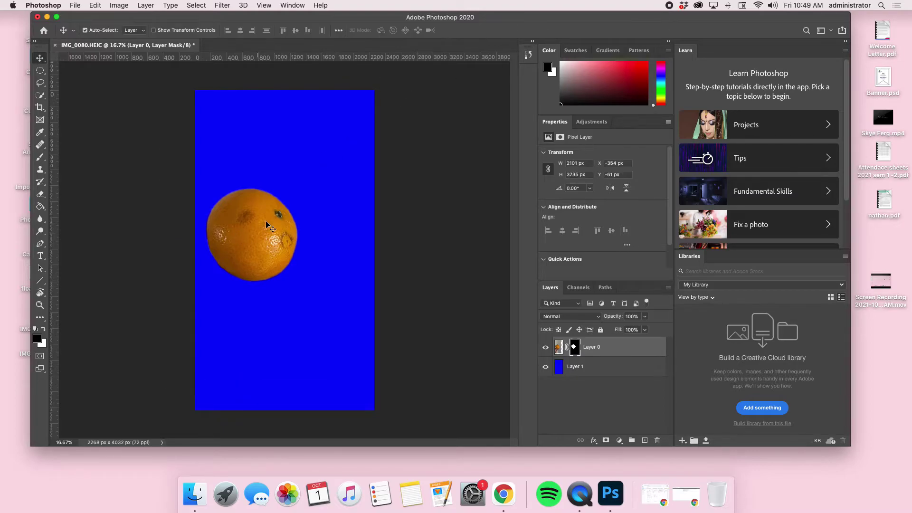
pyautogui.hotkey('ctrl', 't')
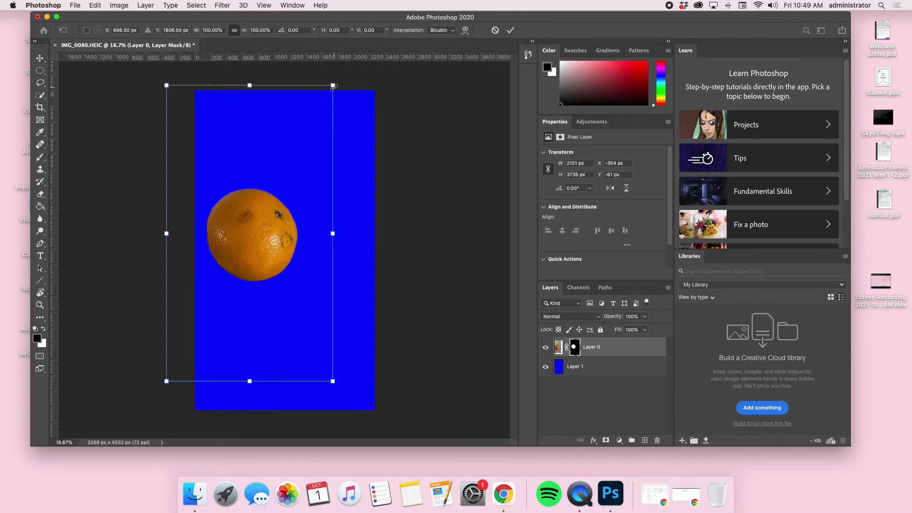
pyautogui.click(511, 30)
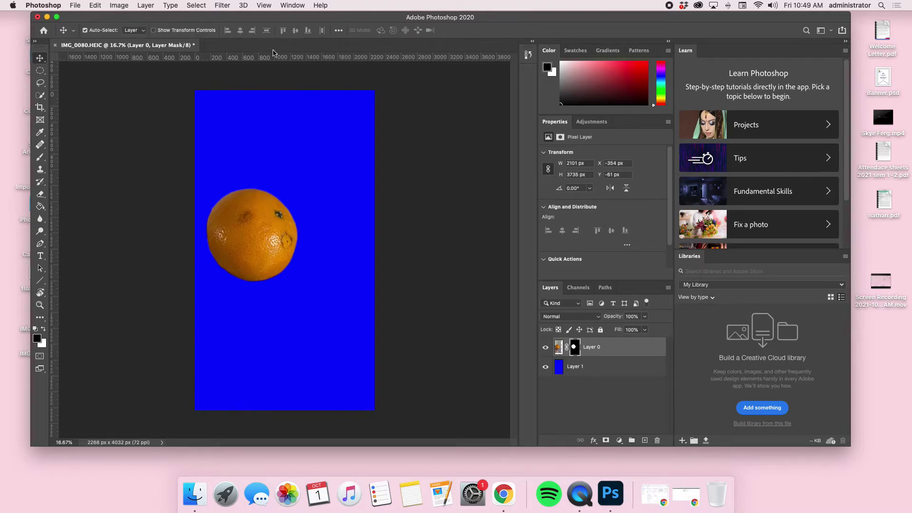
# Skew the orange layer into a wide oval of about 4544 by 3817 px and reposition it near the canvas centre
pyautogui.click(94, 5)
pyautogui.moveTo(115, 229)
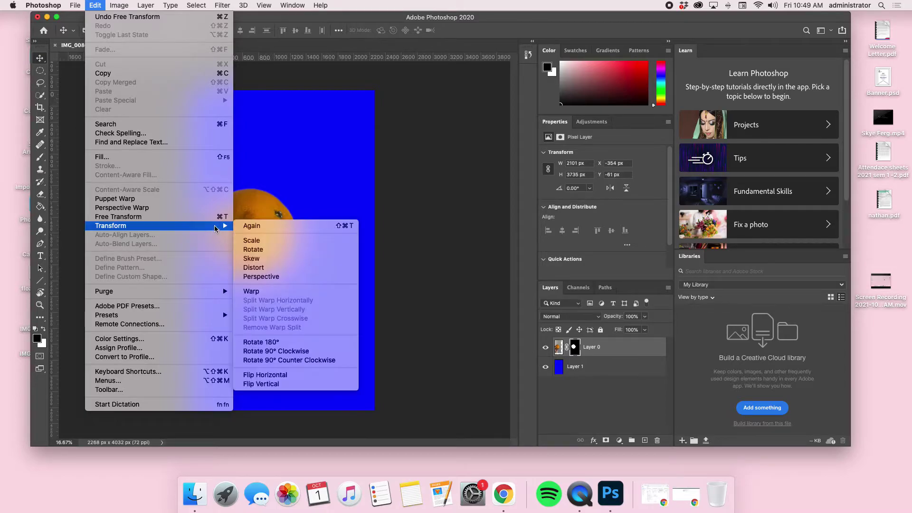
pyautogui.click(262, 260)
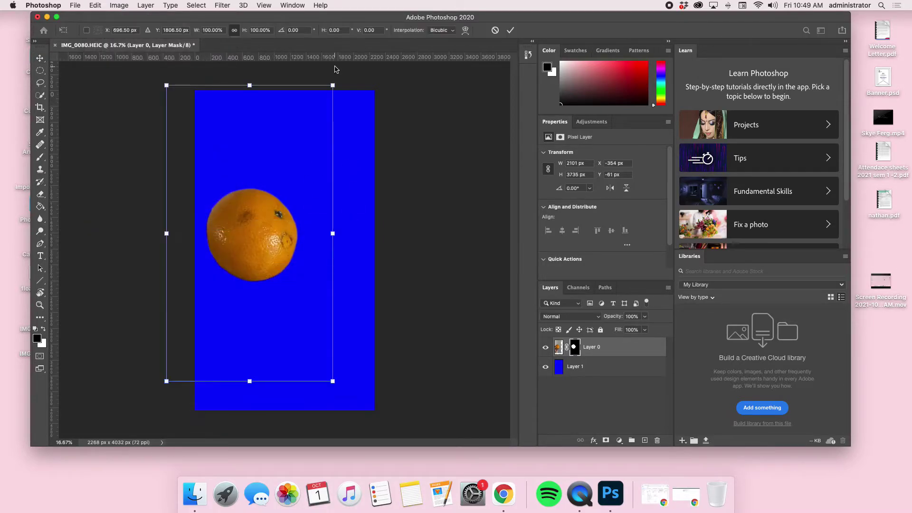
pyautogui.moveTo(334, 89); pyautogui.dragTo(529, 102)
pyautogui.moveTo(334, 382)
pyautogui.mouseDown()
pyautogui.moveTo(373, 424)
pyautogui.moveTo(351, 444)
pyautogui.moveTo(334, 375)
pyautogui.moveTo(335, 390)
pyautogui.mouseUp()
pyautogui.click(510, 30)
pyautogui.moveTo(290, 301); pyautogui.dragTo(274, 277)
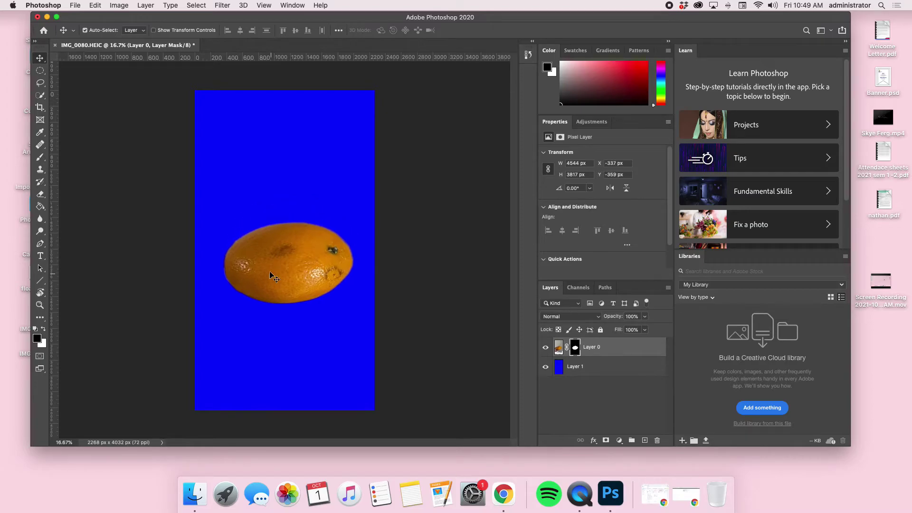
pyautogui.click(613, 351)
pyautogui.rightClick(612, 351)
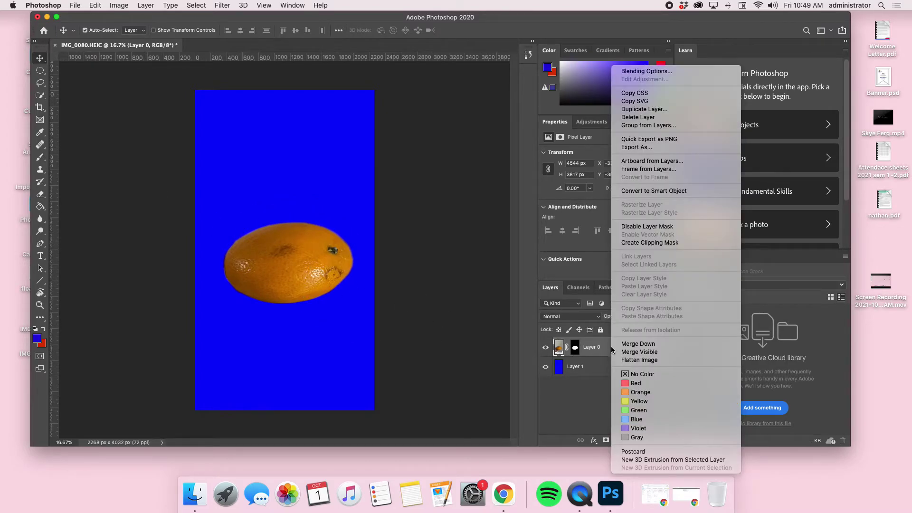
pyautogui.click(673, 72)
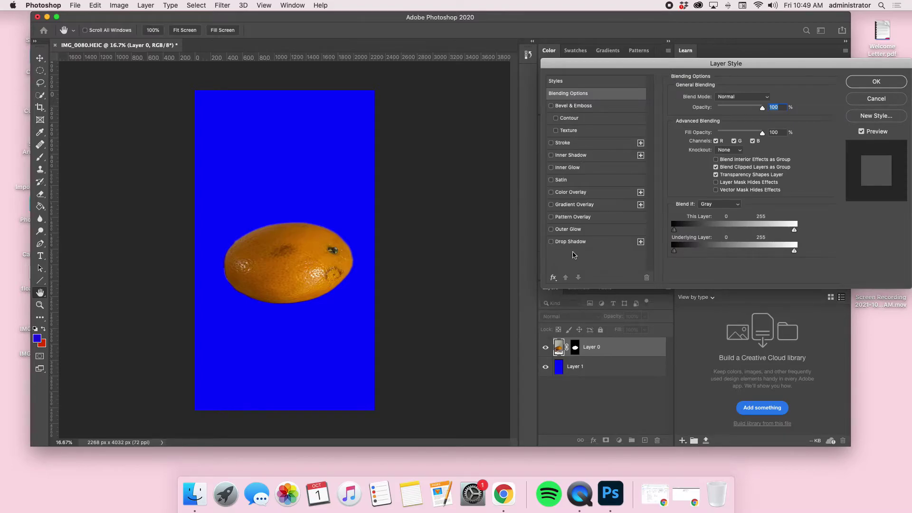
pyautogui.click(566, 246)
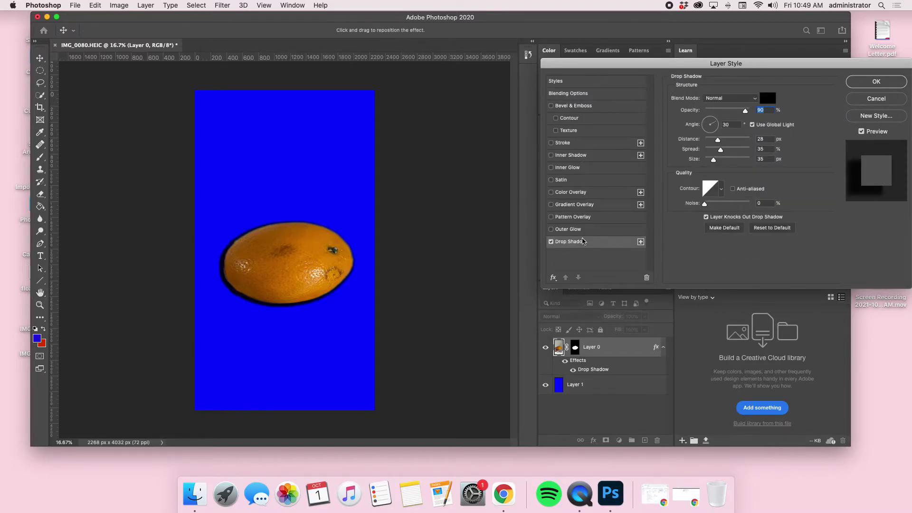
pyautogui.moveTo(718, 139); pyautogui.dragTo(723, 108)
pyautogui.moveTo(723, 109); pyautogui.dragTo(719, 109)
pyautogui.click(596, 232)
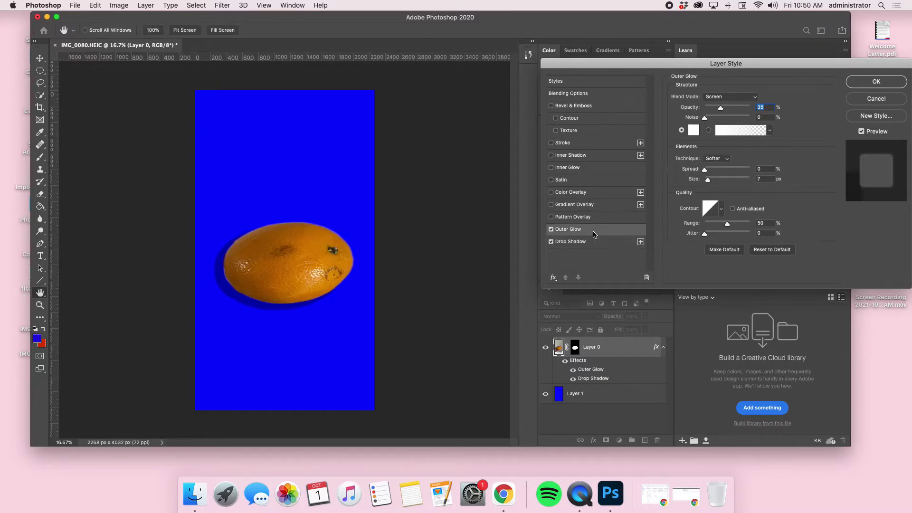
pyautogui.click(693, 130)
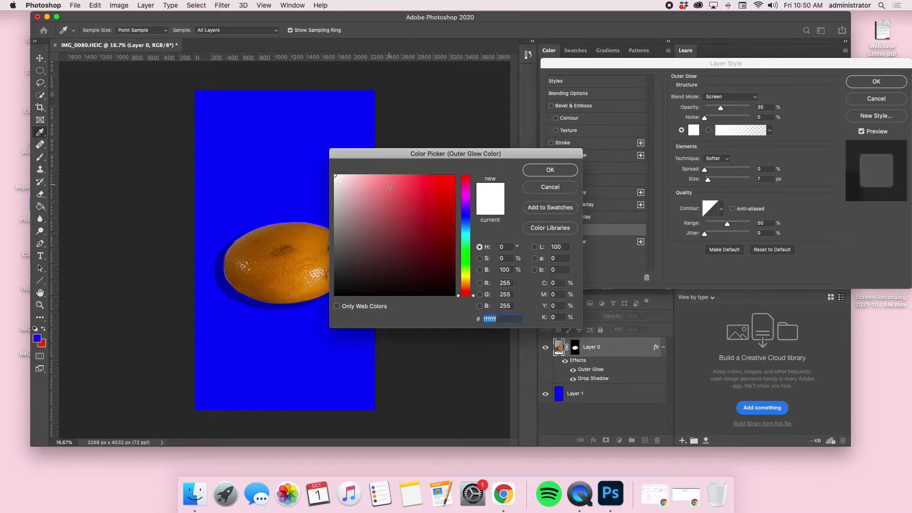
pyautogui.moveTo(468, 247); pyautogui.dragTo(464, 189)
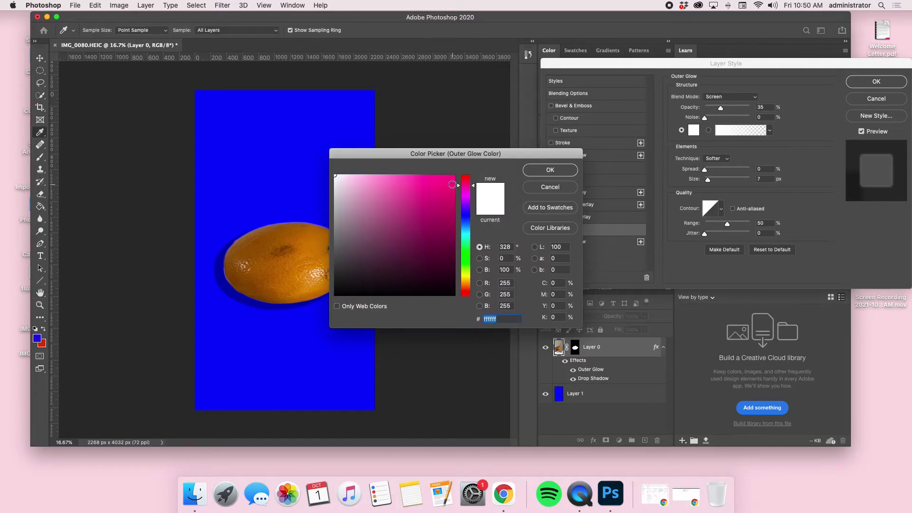
pyautogui.click(451, 184)
pyautogui.click(546, 170)
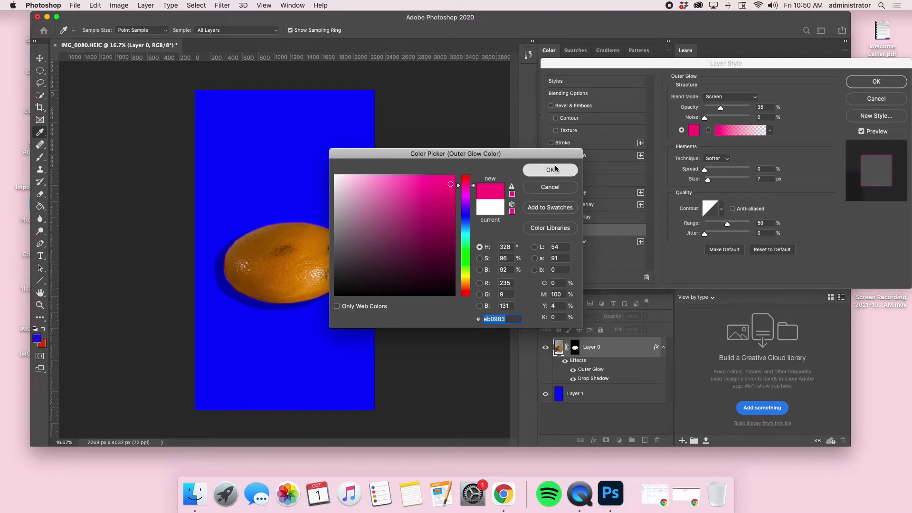
pyautogui.moveTo(705, 118); pyautogui.dragTo(749, 111)
pyautogui.click(735, 97)
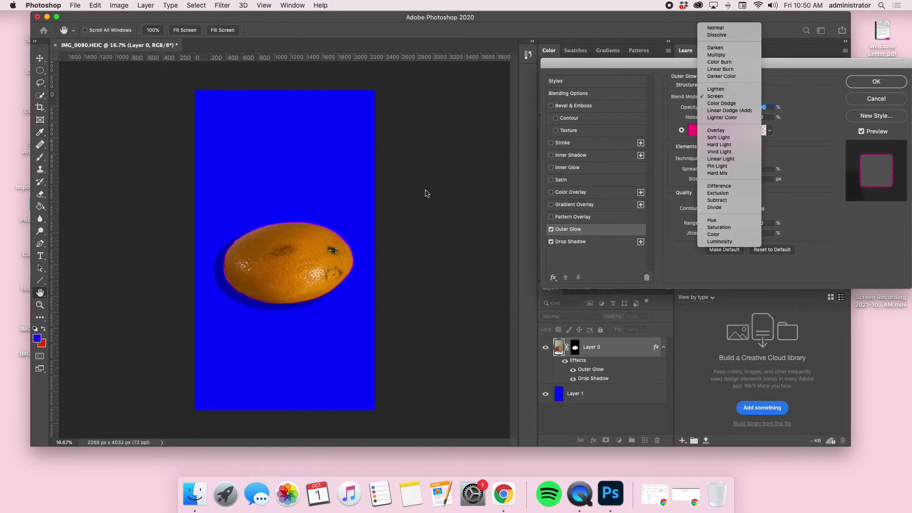
pyautogui.click(742, 33)
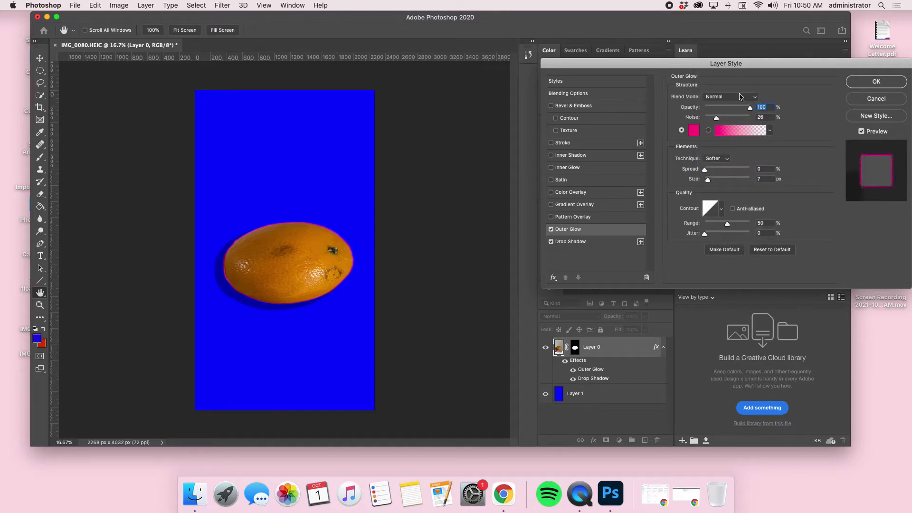
pyautogui.moveTo(706, 172); pyautogui.dragTo(720, 171)
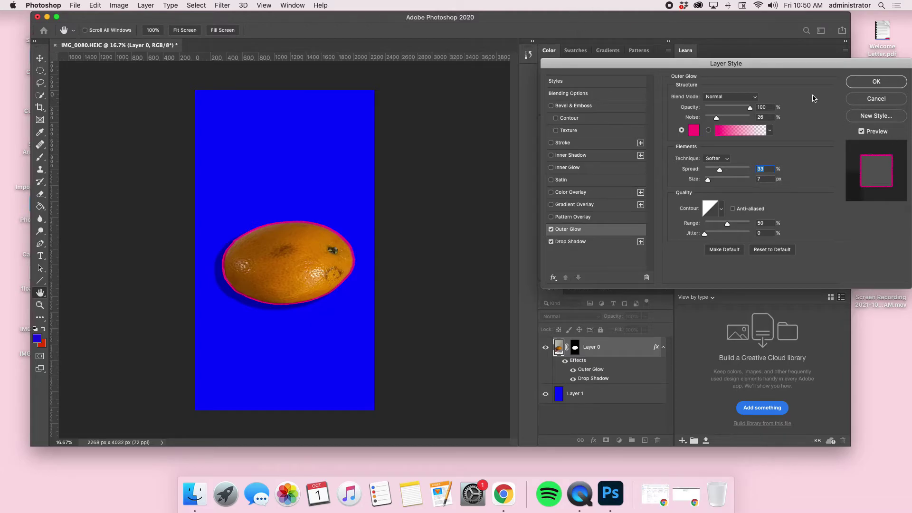
pyautogui.click(868, 100)
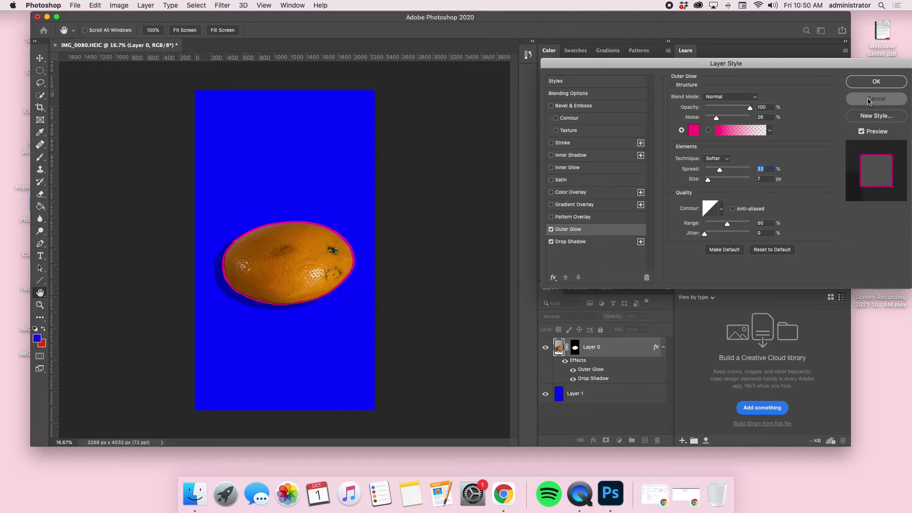
# Add a drop shadow to the orange layer with 32% opacity, a 16° angle and a distance of 137 px
pyautogui.rightClick(614, 352)
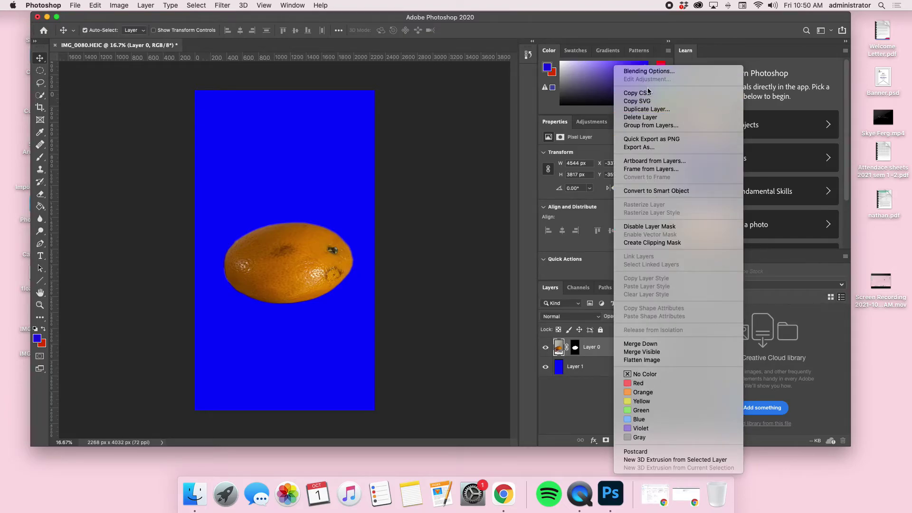
pyautogui.click(650, 72)
pyautogui.click(596, 243)
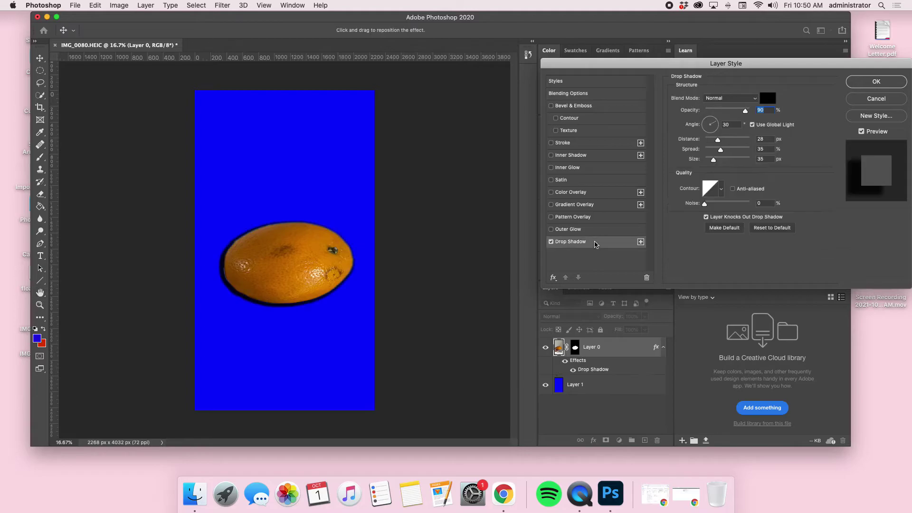
pyautogui.moveTo(721, 141); pyautogui.dragTo(720, 122)
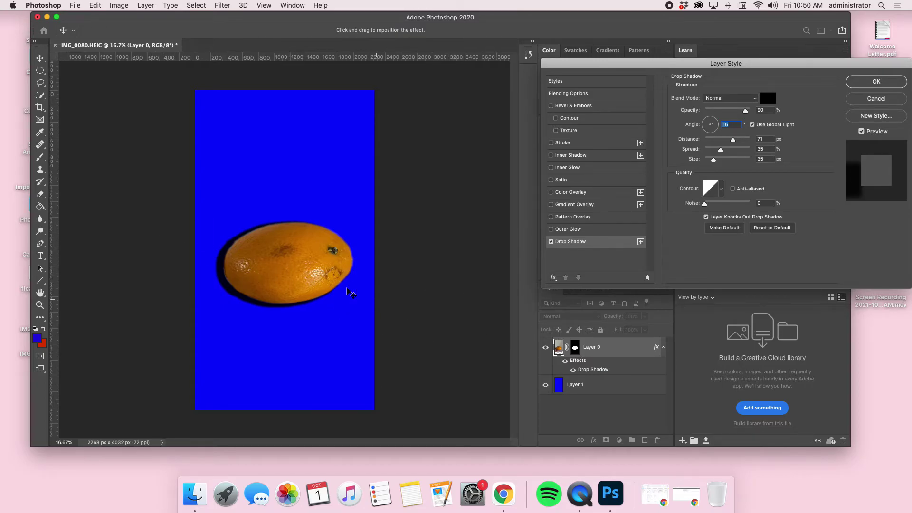
pyautogui.moveTo(745, 110); pyautogui.dragTo(742, 141)
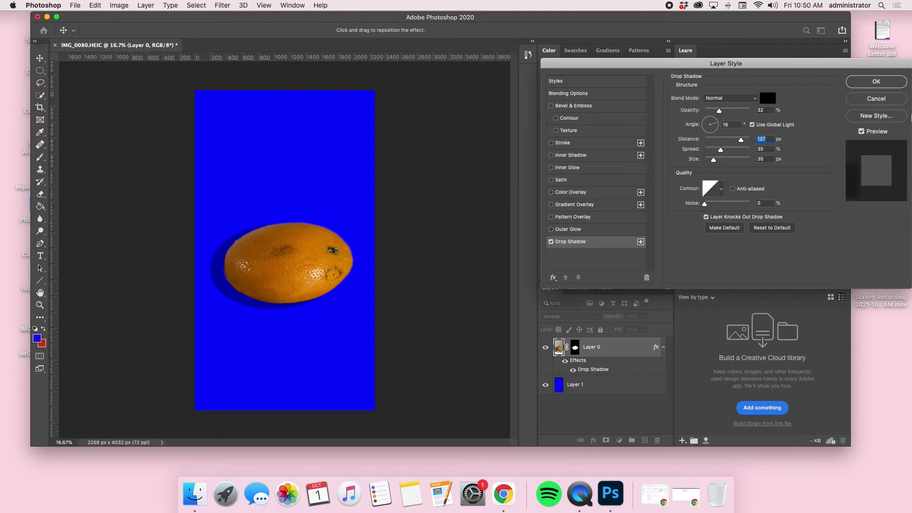
pyautogui.click(856, 83)
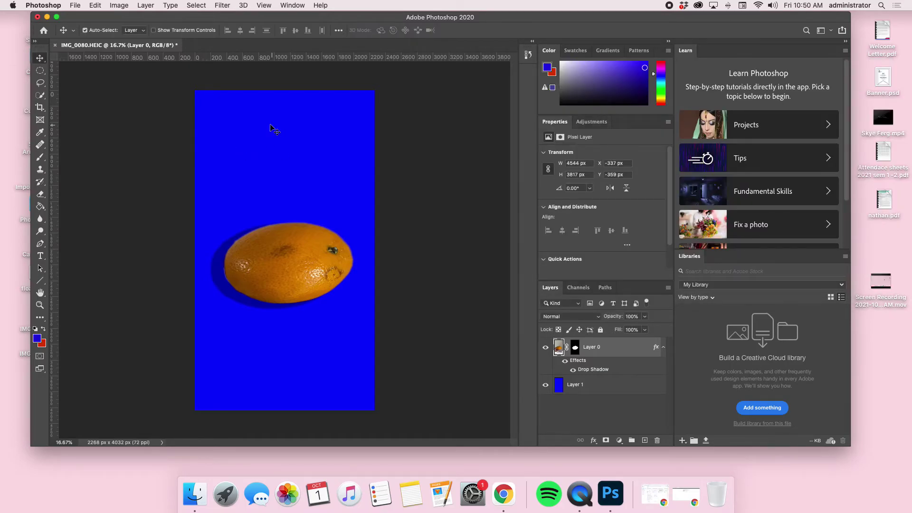
# Move the orange to the upper part of the canvas and crop the excess blue below it to a 2268 by 2661 px image
pyautogui.moveTo(325, 242); pyautogui.dragTo(325, 177)
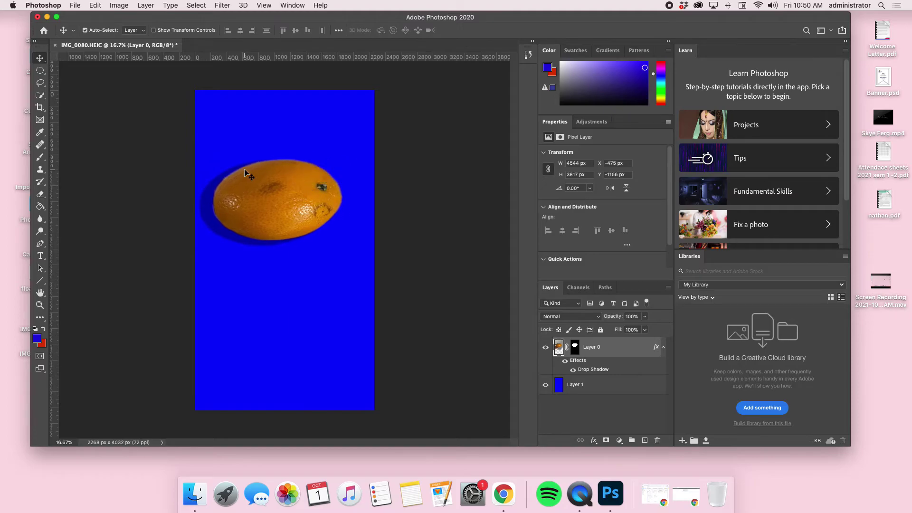
pyautogui.click(40, 108)
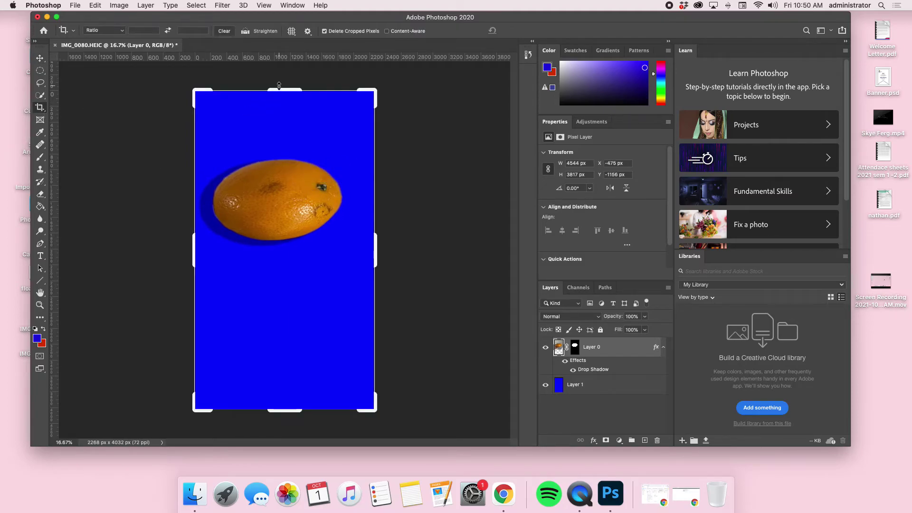
pyautogui.moveTo(286, 412); pyautogui.dragTo(290, 356)
pyautogui.click(525, 31)
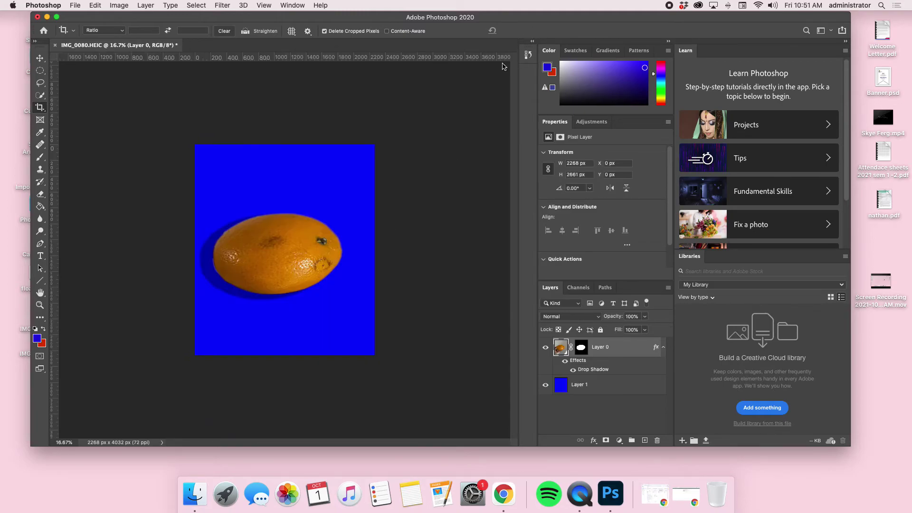
# Duplicate the orange layer slightly up and to the right of the original and extend the canvas back to 2268 by 4032 px
pyautogui.keyDown('ctrl'); pyautogui.keyDown('alt'); pyautogui.moveTo(385, 218); pyautogui.dragTo(399, 212); pyautogui.keyUp('alt'); pyautogui.keyUp('ctrl')
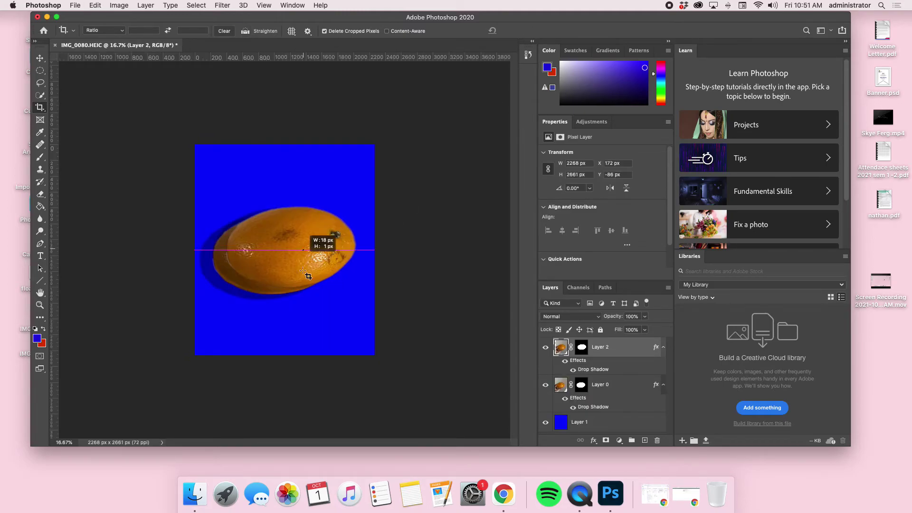
pyautogui.click(315, 290)
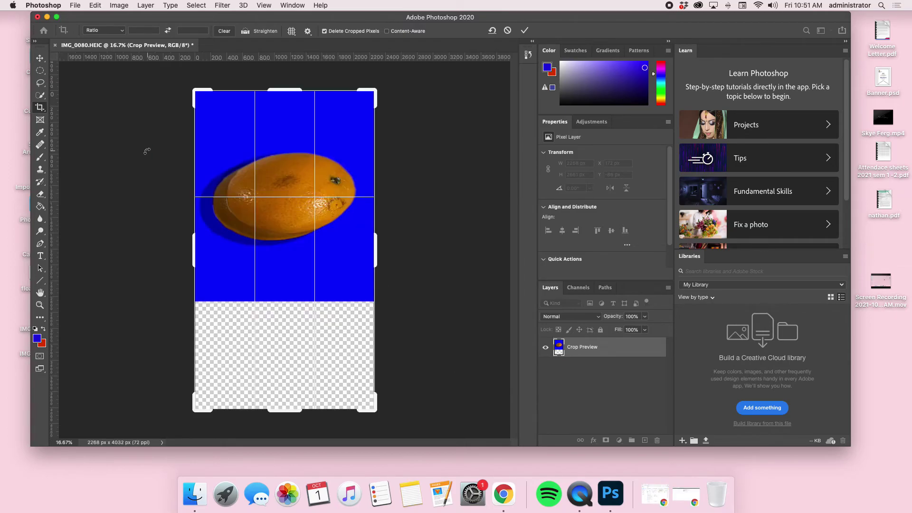
pyautogui.click(525, 31)
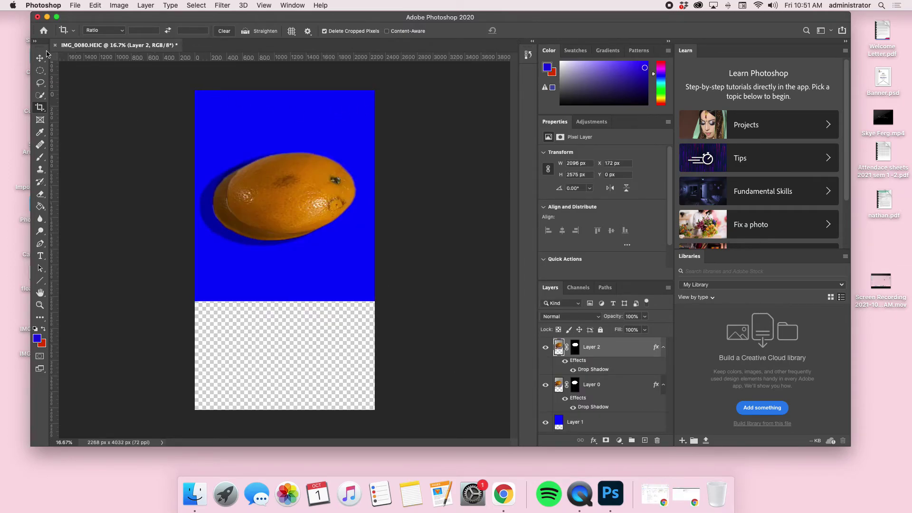
# Crop away the transparent lower area so the canvas is 2268 by 2661 px again
pyautogui.click(42, 57)
pyautogui.click(40, 108)
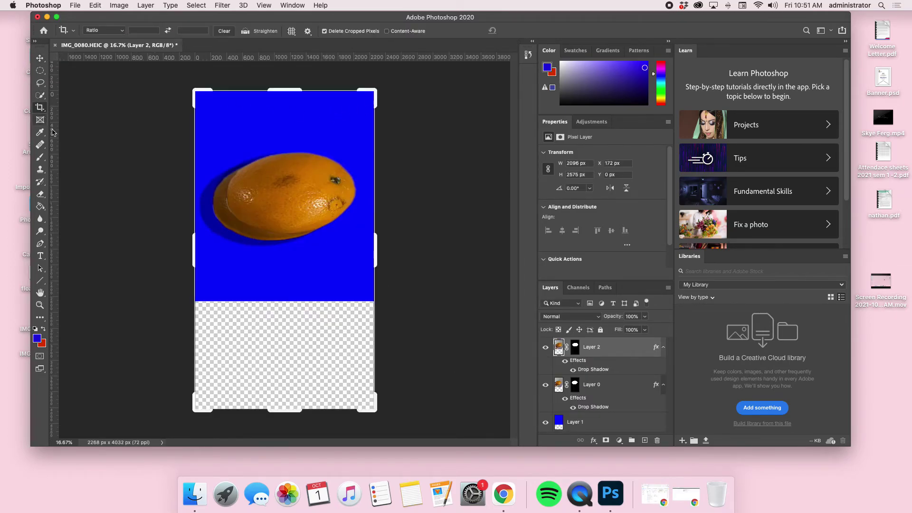
pyautogui.moveTo(289, 413); pyautogui.dragTo(291, 355)
pyautogui.click(525, 31)
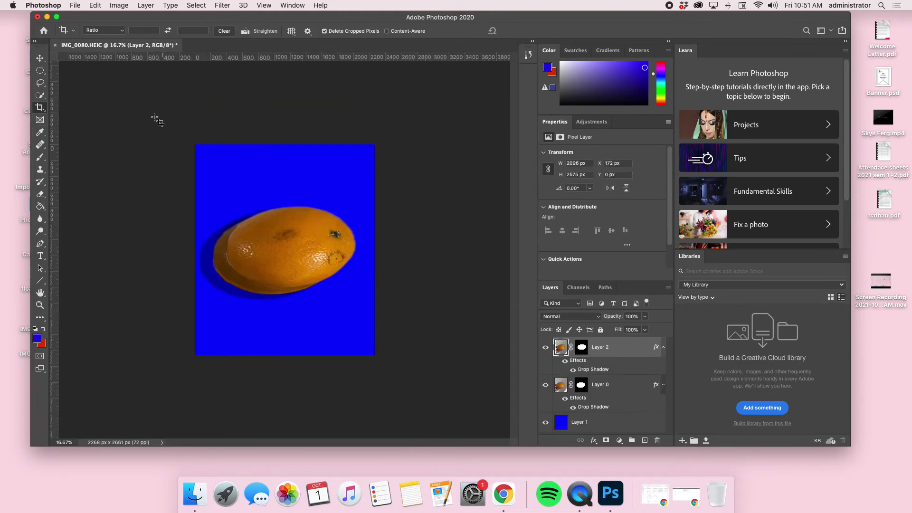
# Scale the duplicate orange layer down to about 1208 by 1485 px and arrange it below the large orange, moving the large one up
pyautogui.click(40, 58)
pyautogui.moveTo(313, 229); pyautogui.dragTo(301, 263)
pyautogui.press('super+t')
pyautogui.moveTo(356, 191); pyautogui.dragTo(285, 277)
pyautogui.moveTo(265, 333); pyautogui.dragTo(352, 311)
pyautogui.click(510, 30)
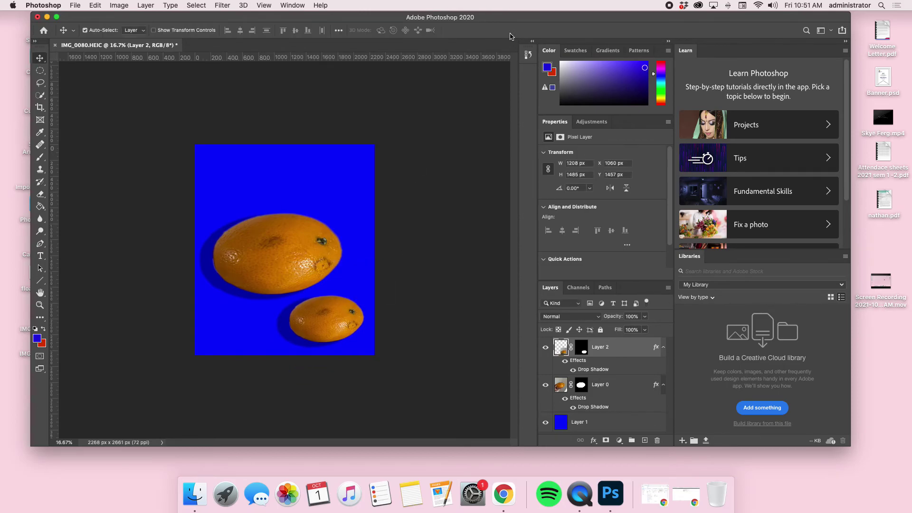
pyautogui.moveTo(281, 258); pyautogui.dragTo(275, 222)
pyautogui.moveTo(324, 316); pyautogui.dragTo(275, 301)
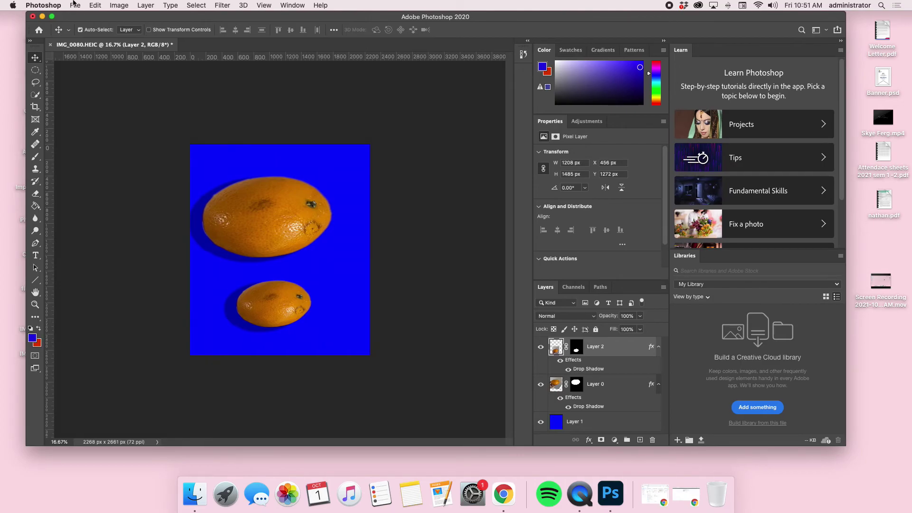
# Start saving the image under a new name on the Desktop with JPEG as the format
pyautogui.click(74, 3)
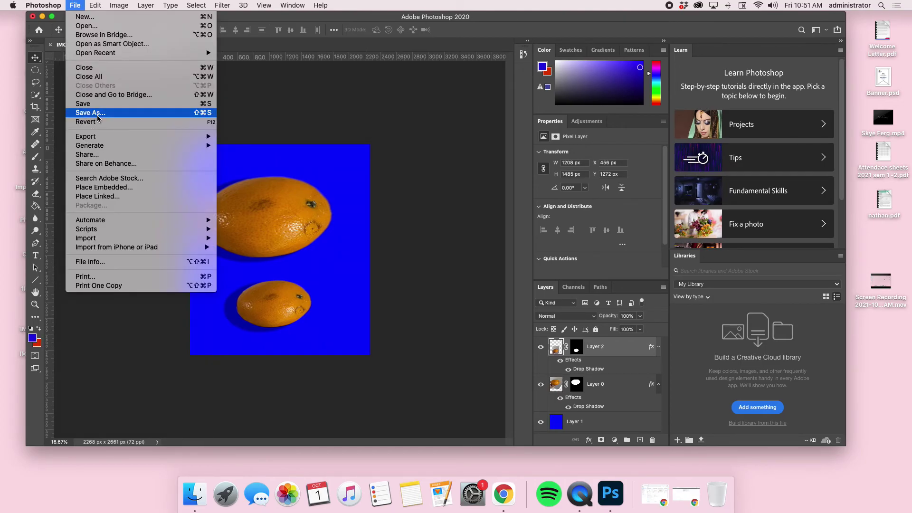
pyautogui.click(95, 112)
pyautogui.click(734, 294)
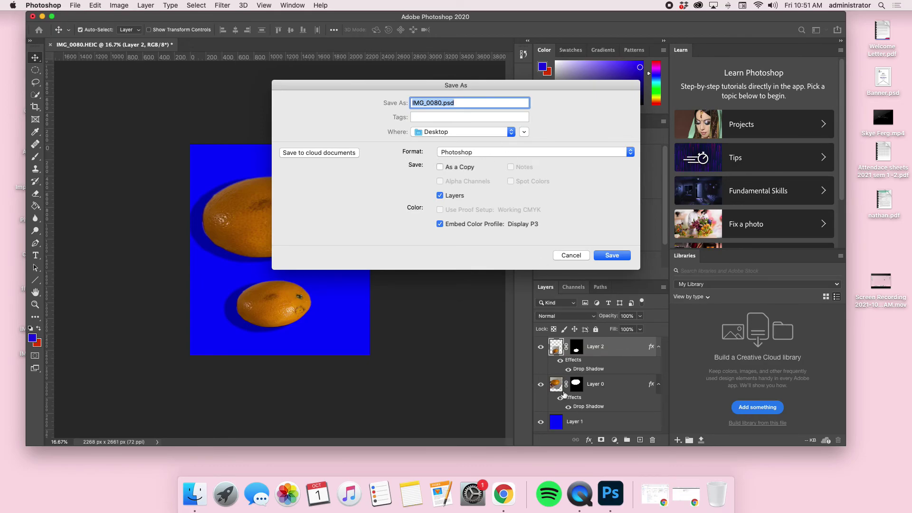
pyautogui.click(611, 153)
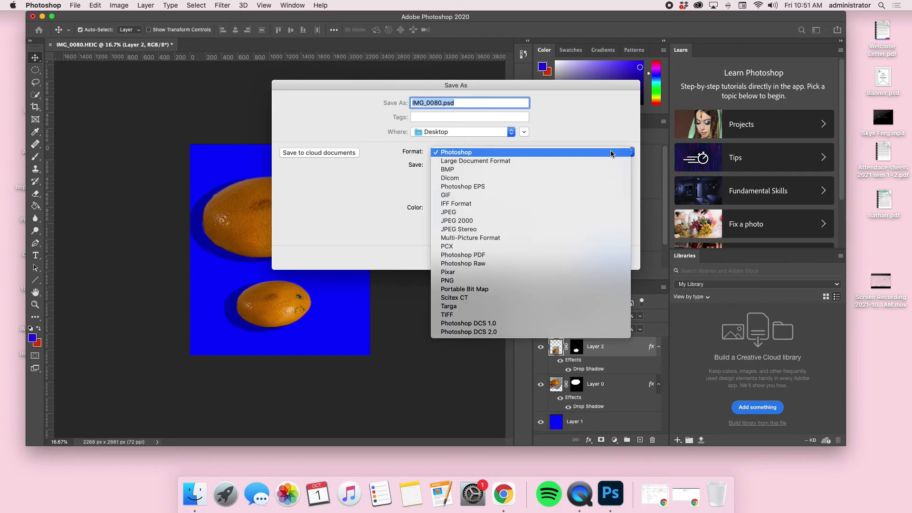
pyautogui.click(574, 212)
# Name the JPEG file with the surname followed by _PC3
pyautogui.press('BackSpace')
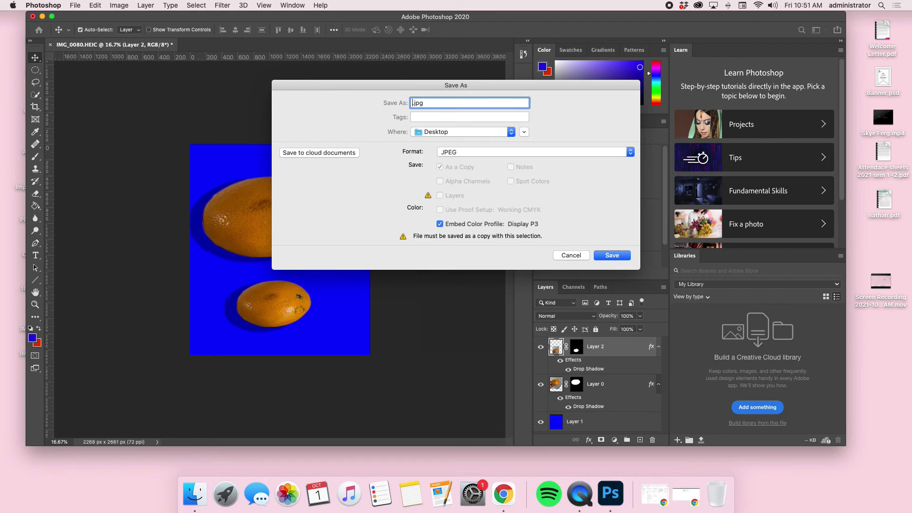
pyautogui.write('Ferguson_')
pyautogui.press('shift+super+Left')
pyautogui.write('Fe')
pyautogui.press('BackSpace')
pyautogui.press('BackSpace')
pyautogui.press('super+z')
pyautogui.click(442, 104)
pyautogui.write('PC')
# Save the JPEG with quality 8 (High) and minimize the document window to reveal the desktop
pyautogui.click(616, 257)
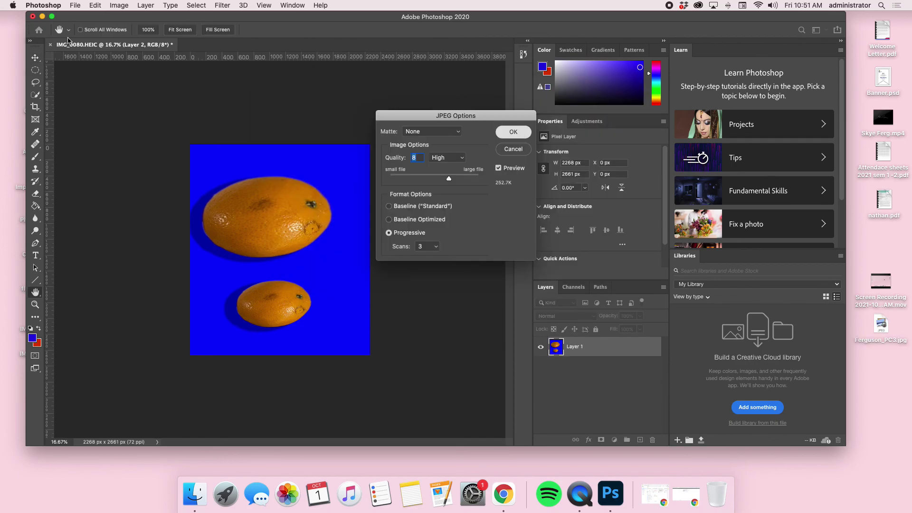
pyautogui.click(522, 132)
pyautogui.click(42, 17)
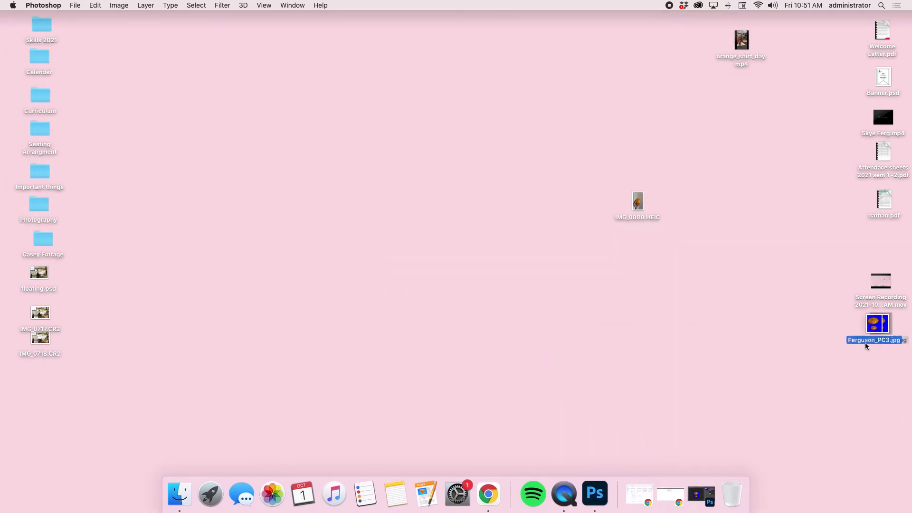